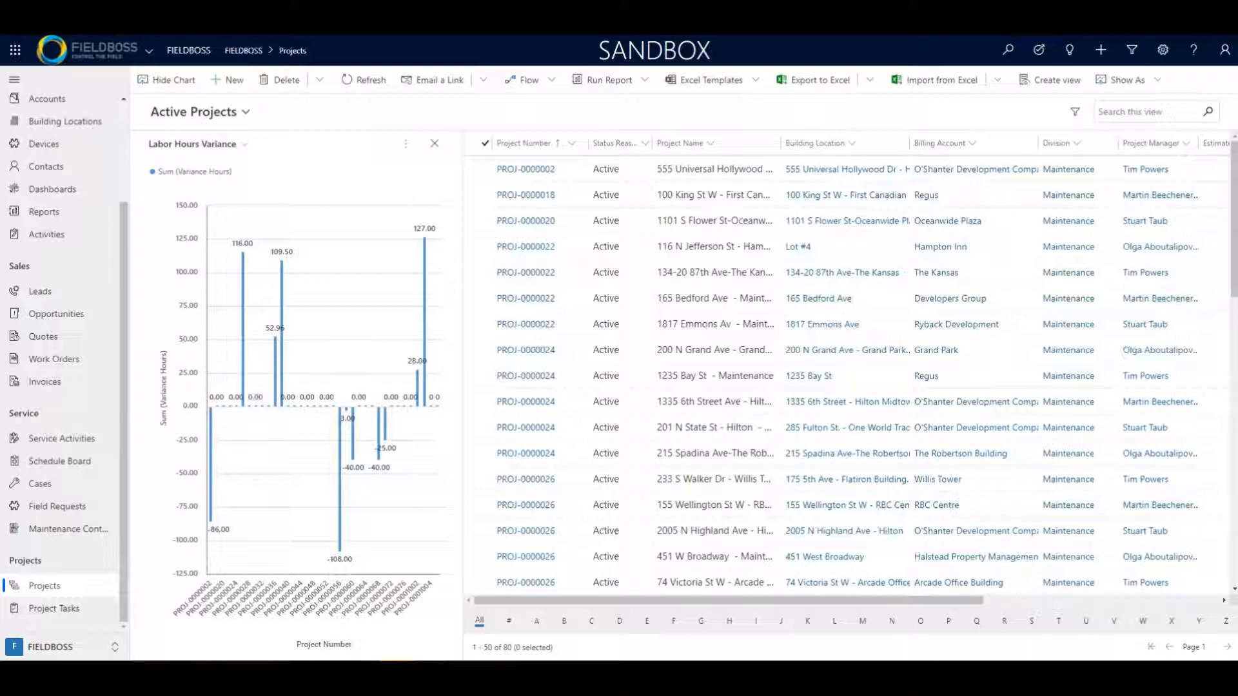
Open the Projects list and widen the Project Name column until the full names fit.
scroll(59, 290, up, 3)
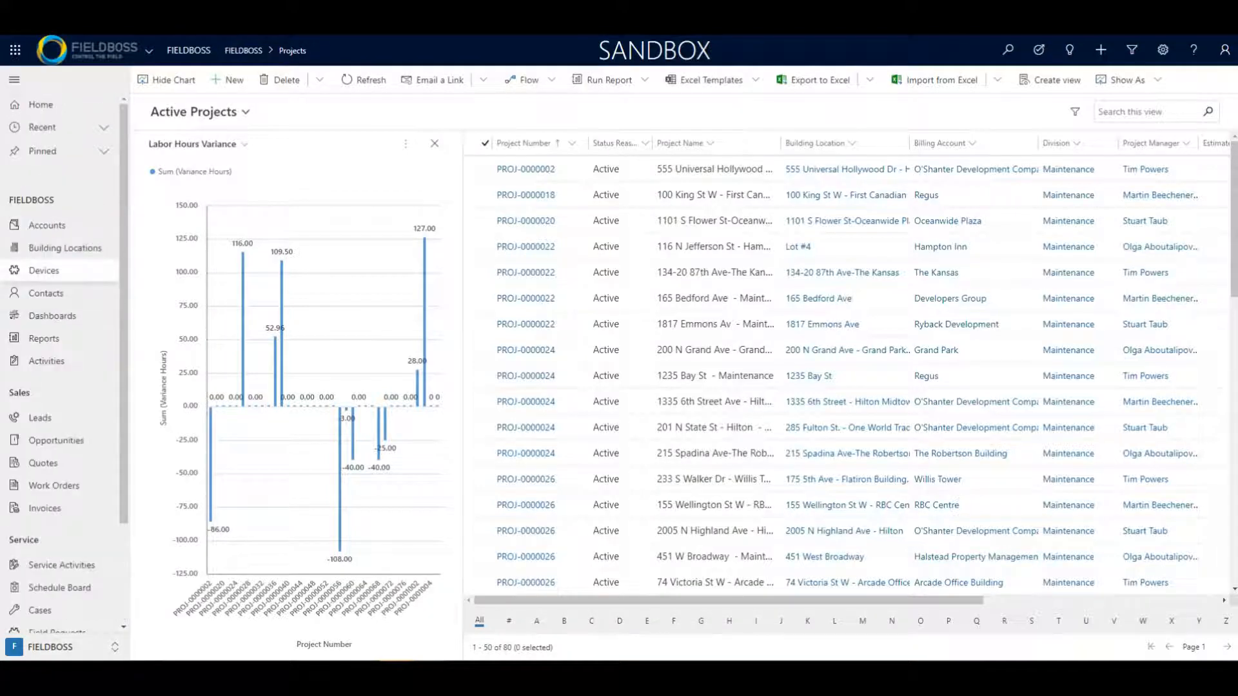
scroll(59, 188, down, 2)
scroll(59, 188, down, 1)
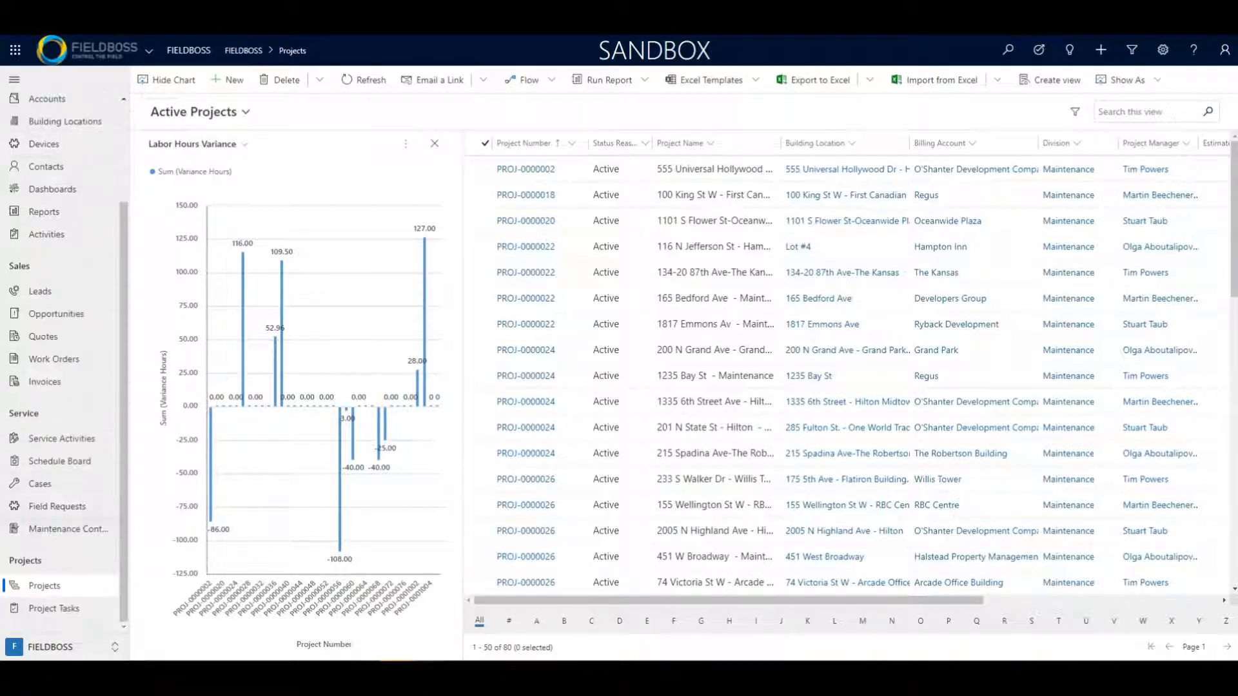
click(44, 586)
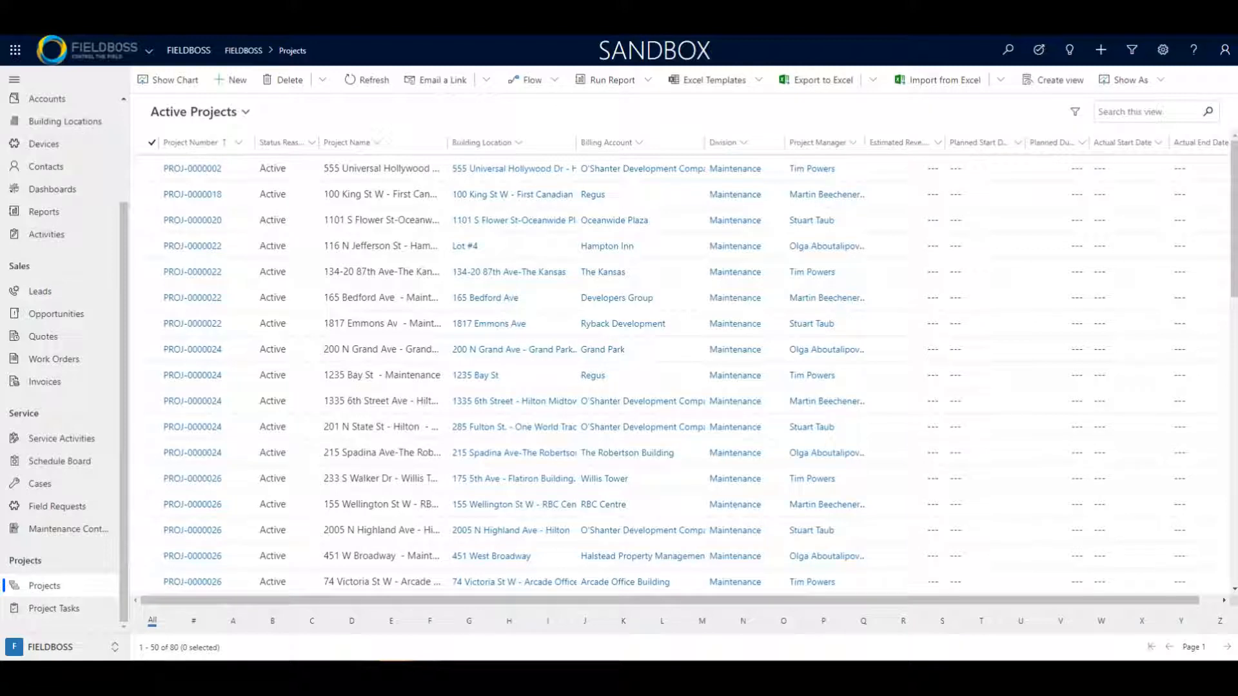
drag(448, 142, 601, 142)
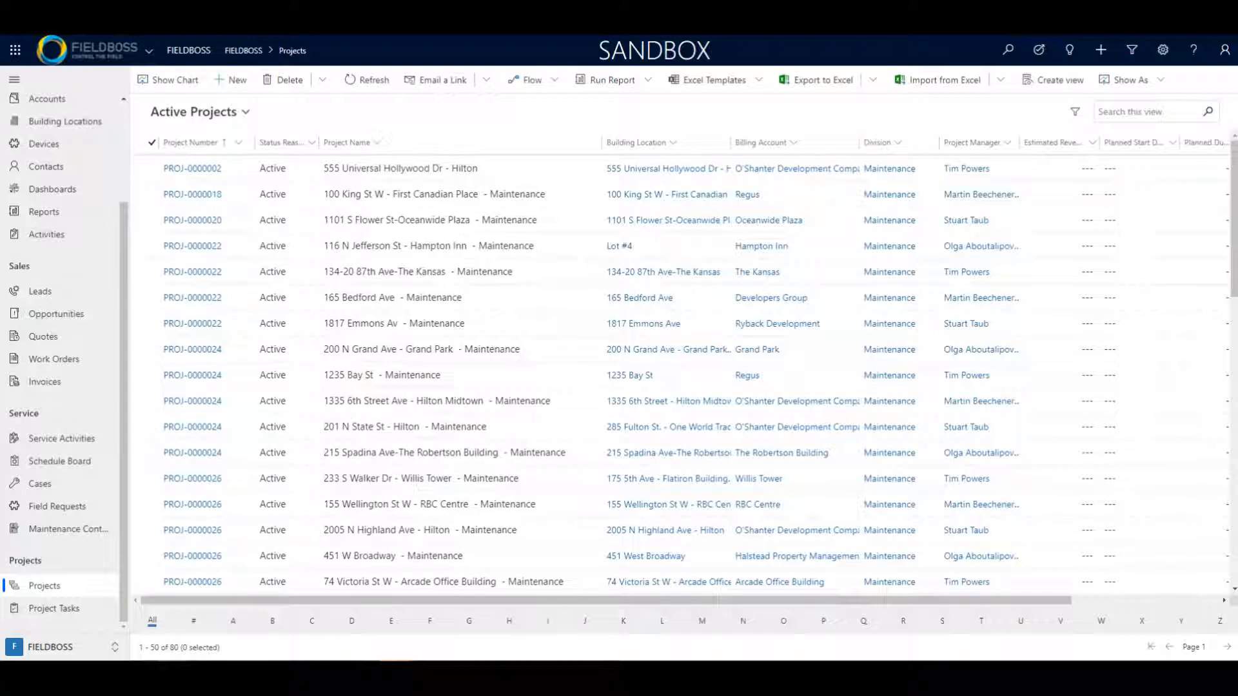
Find the project "Installation of 3 elevators" in the Active Projects view and open its record.
scroll(683, 374, down, 5)
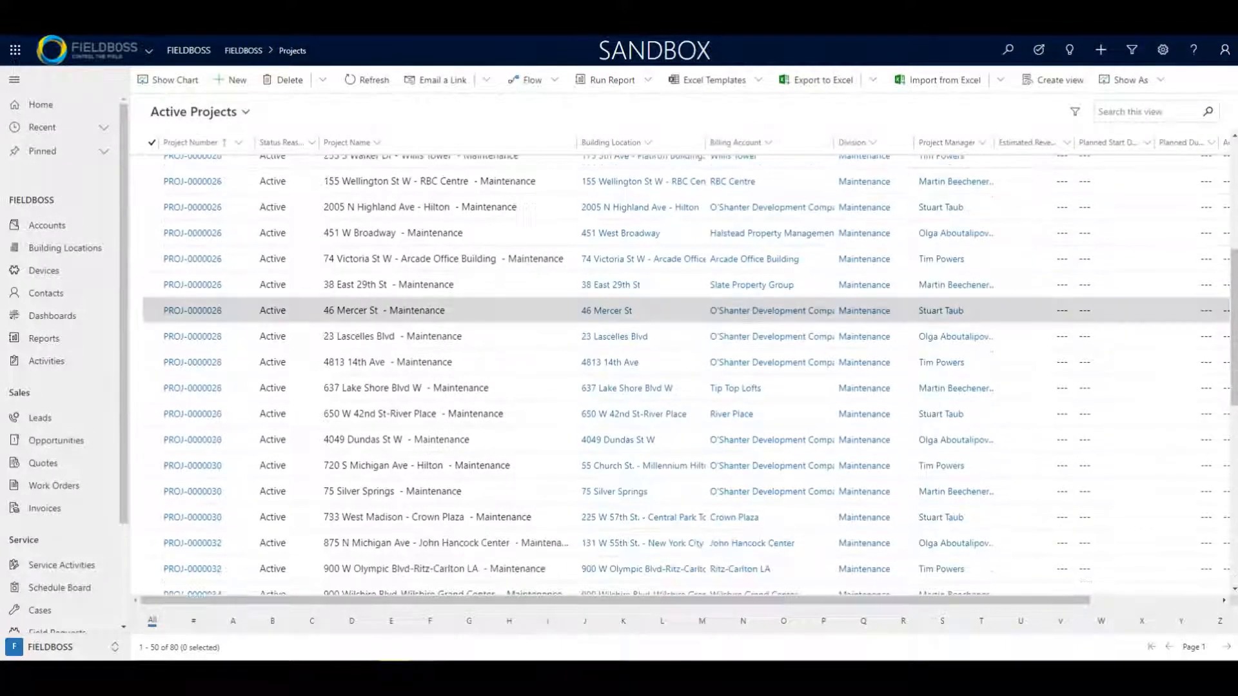
scroll(684, 310, down, 3)
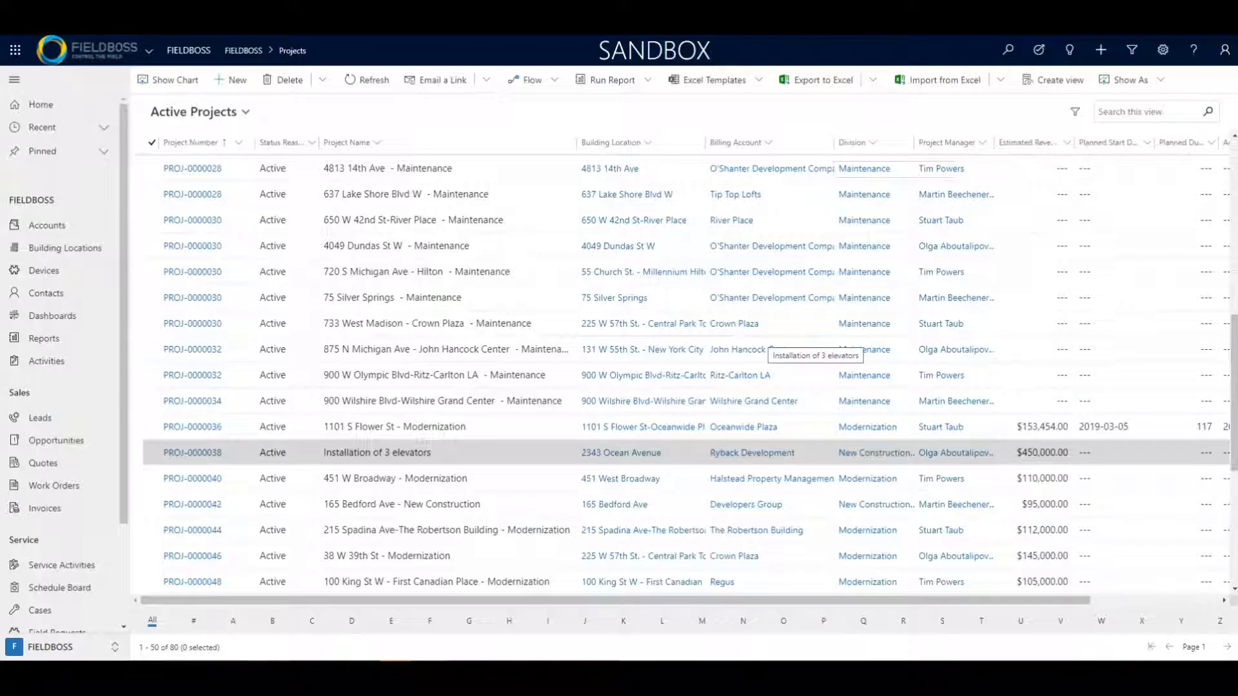
click(374, 453)
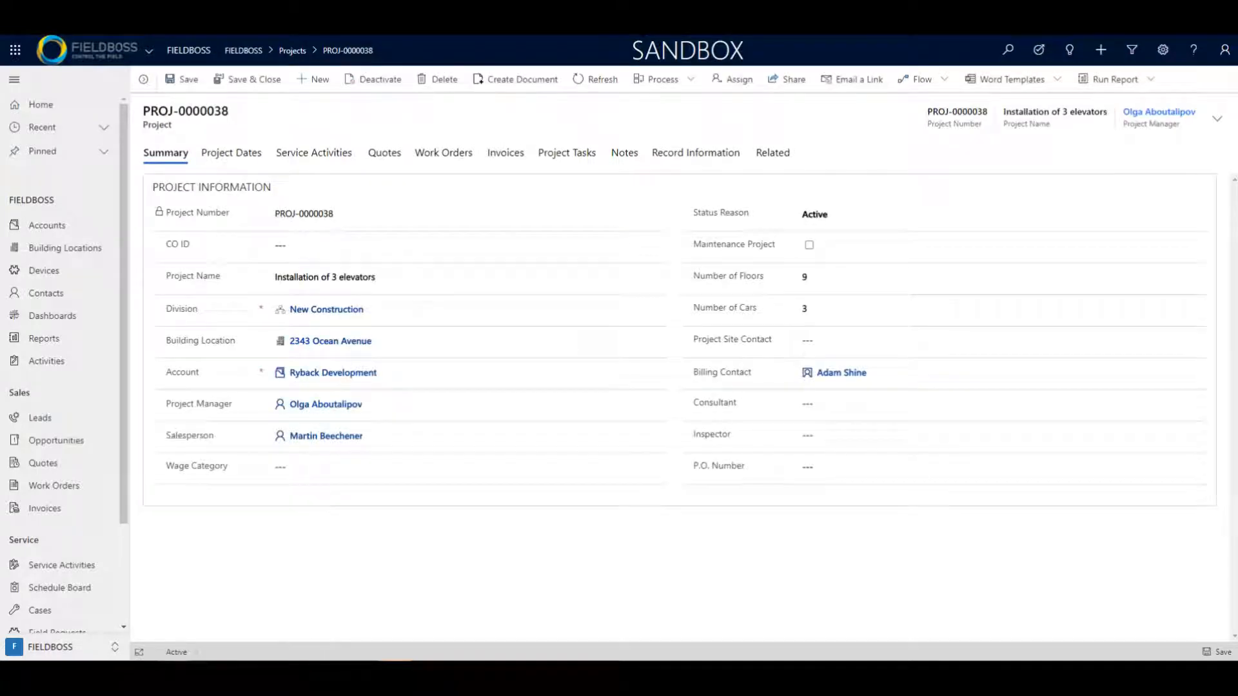
Review the project's quotes, work orders, invoices, service activities and project tasks.
click(384, 154)
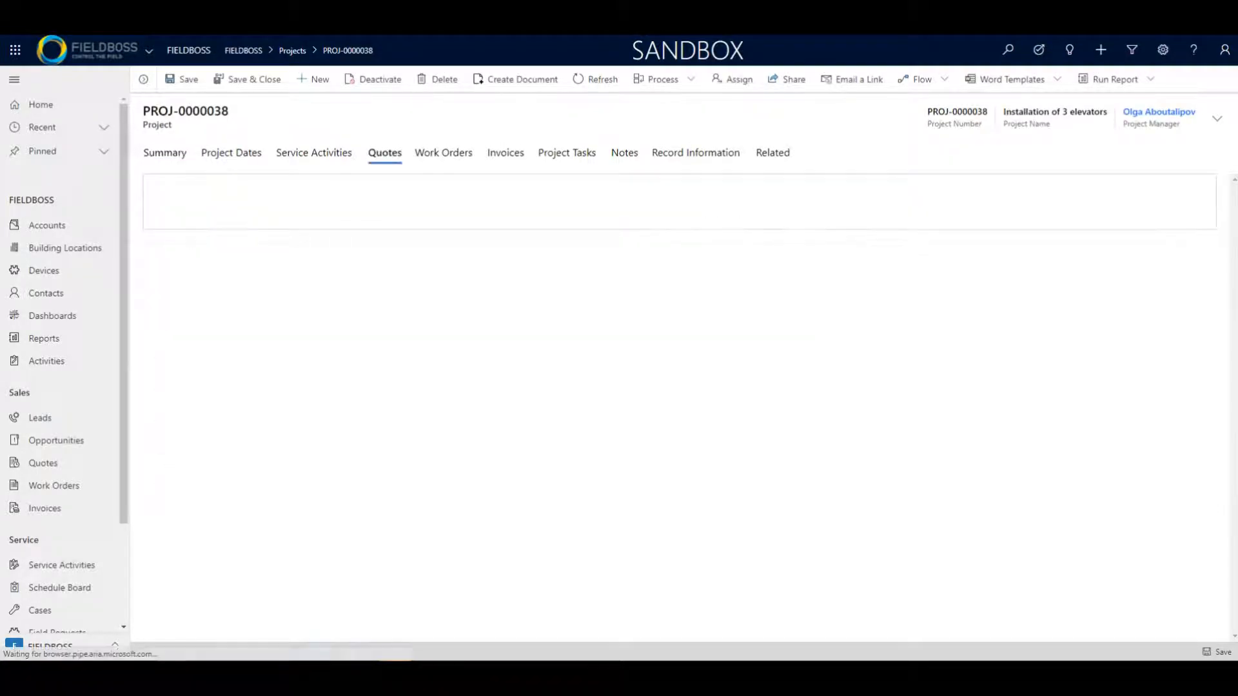
click(444, 154)
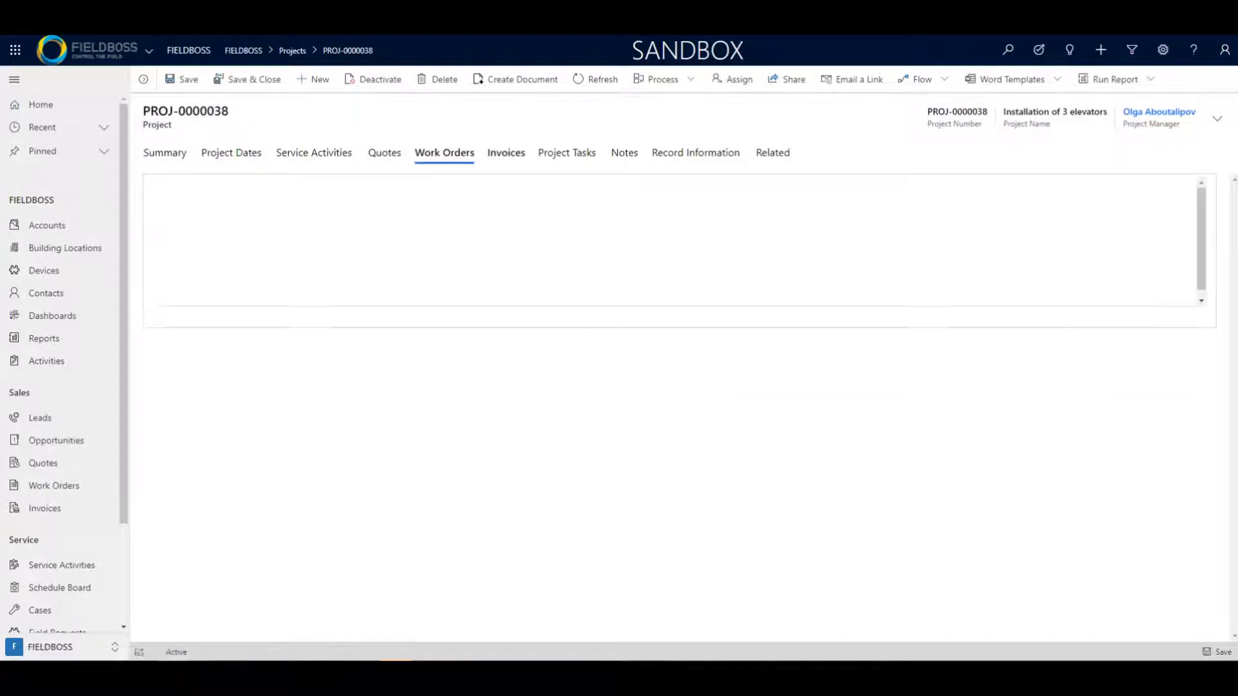
click(506, 153)
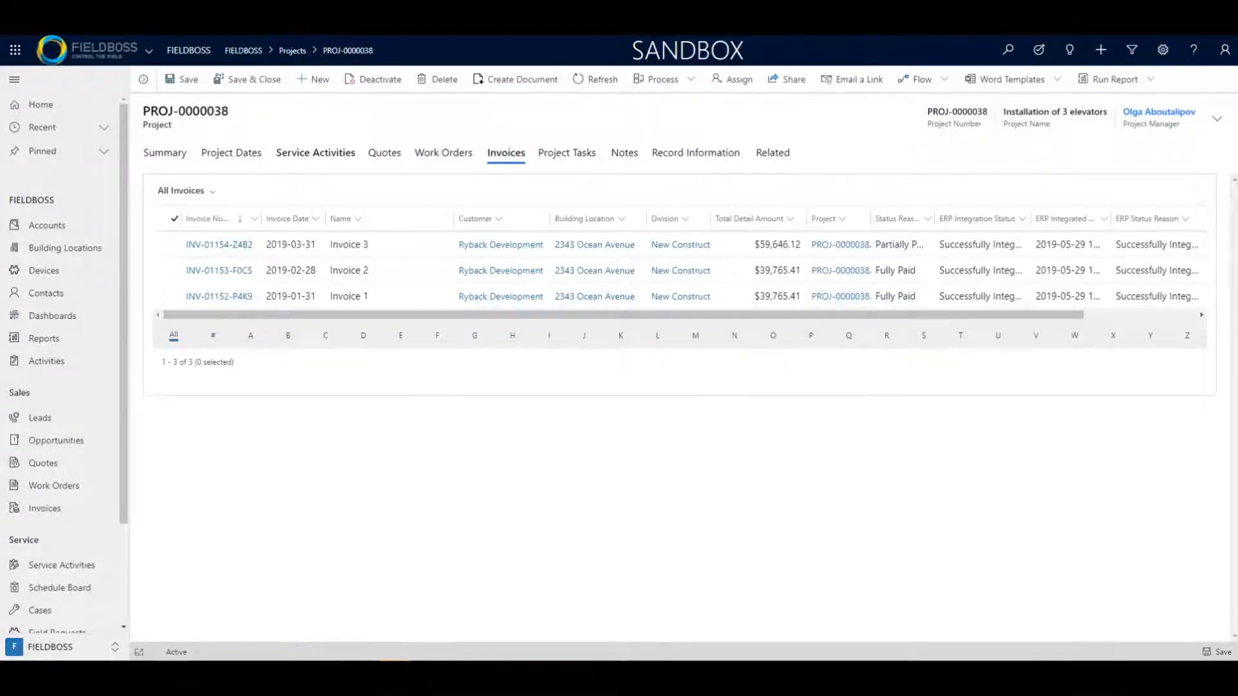
click(315, 153)
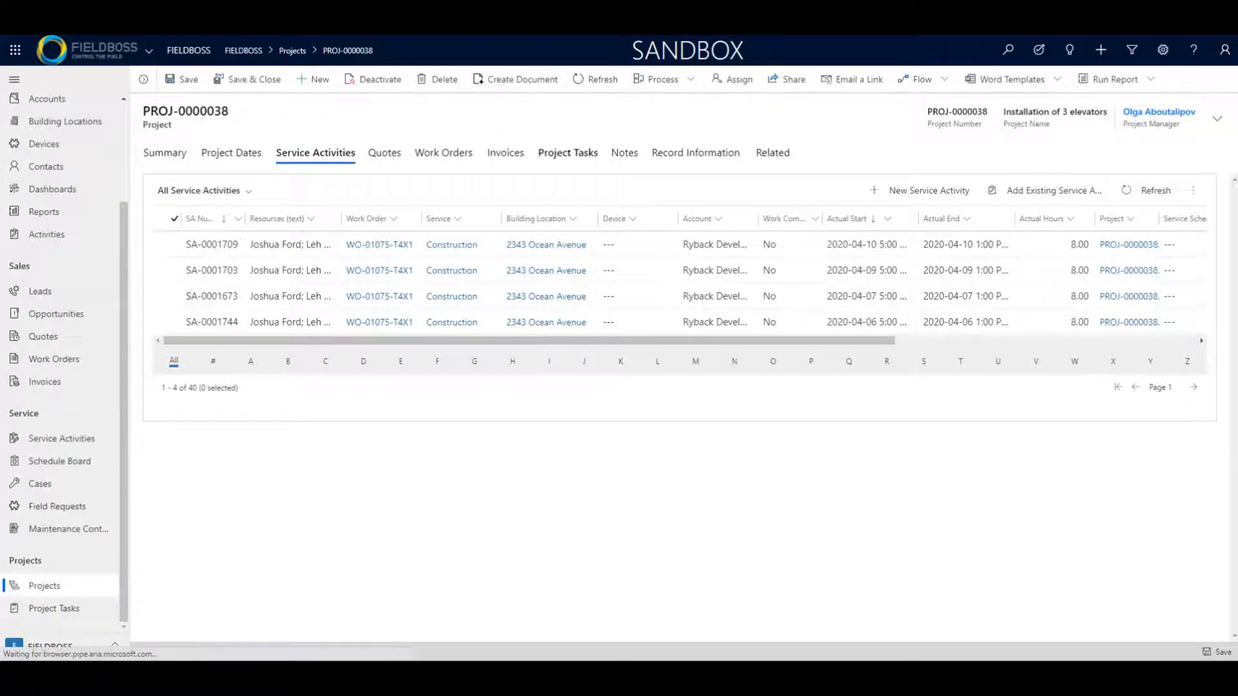
click(568, 153)
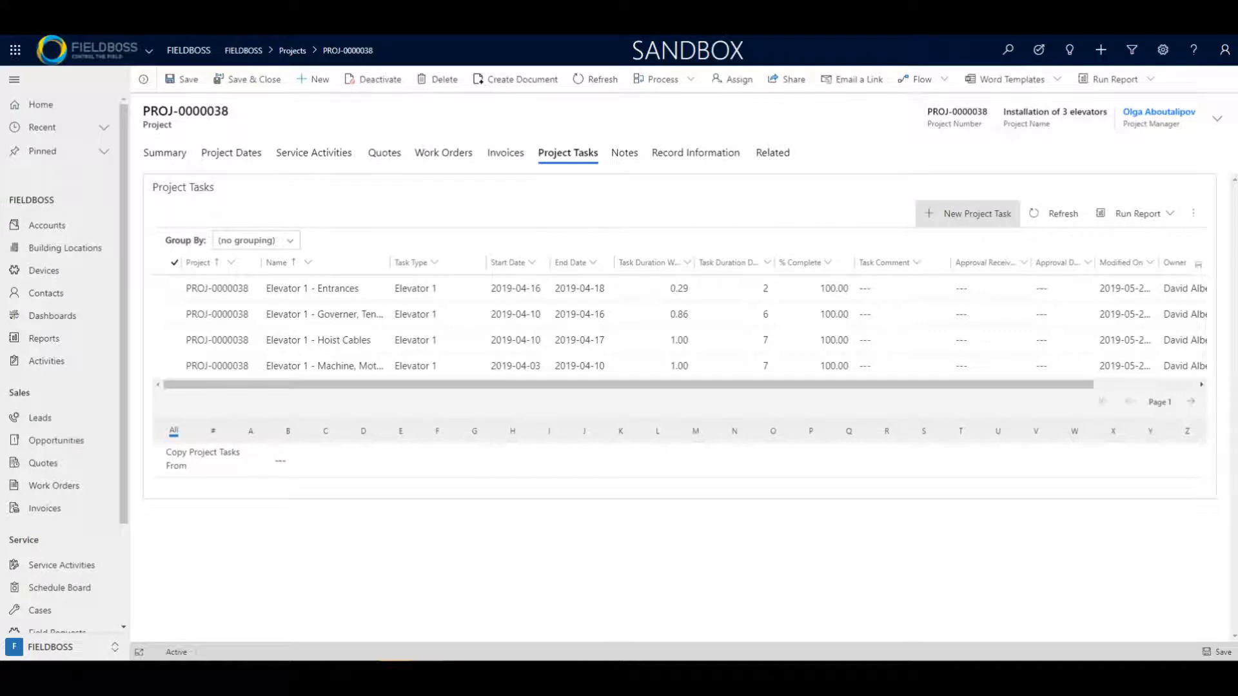
Start a new project task named "Hoist Cables" with the task type "Elevator".
click(969, 213)
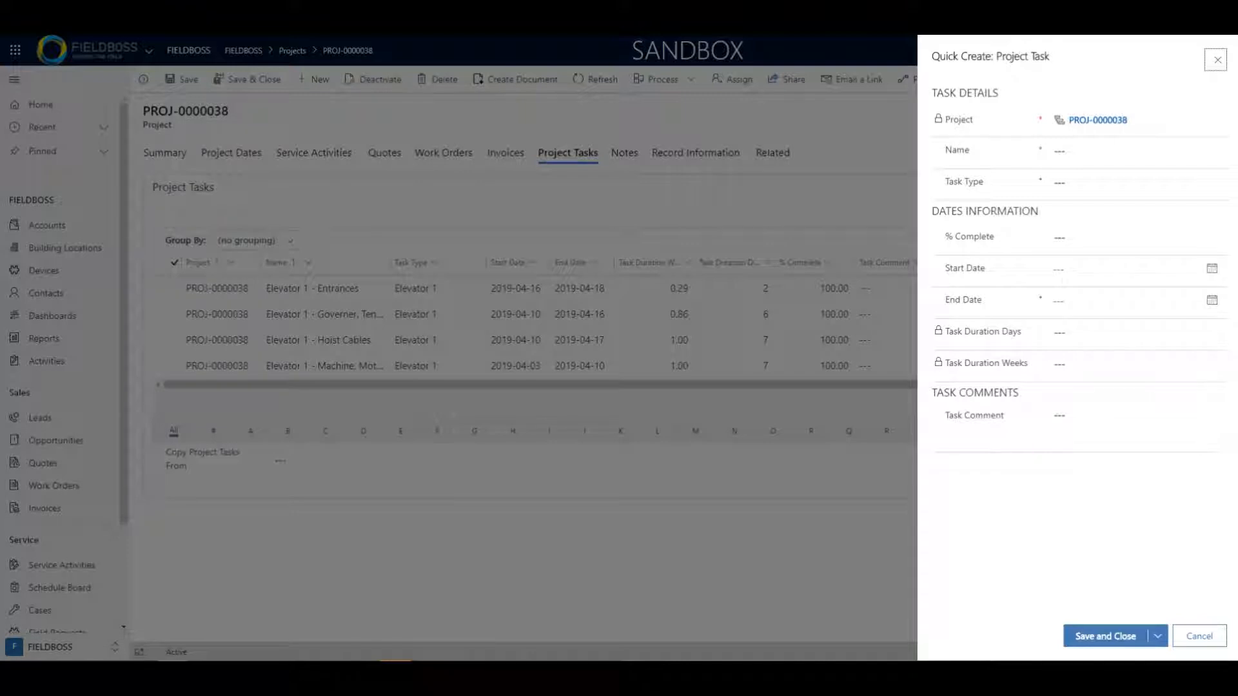
click(1138, 150)
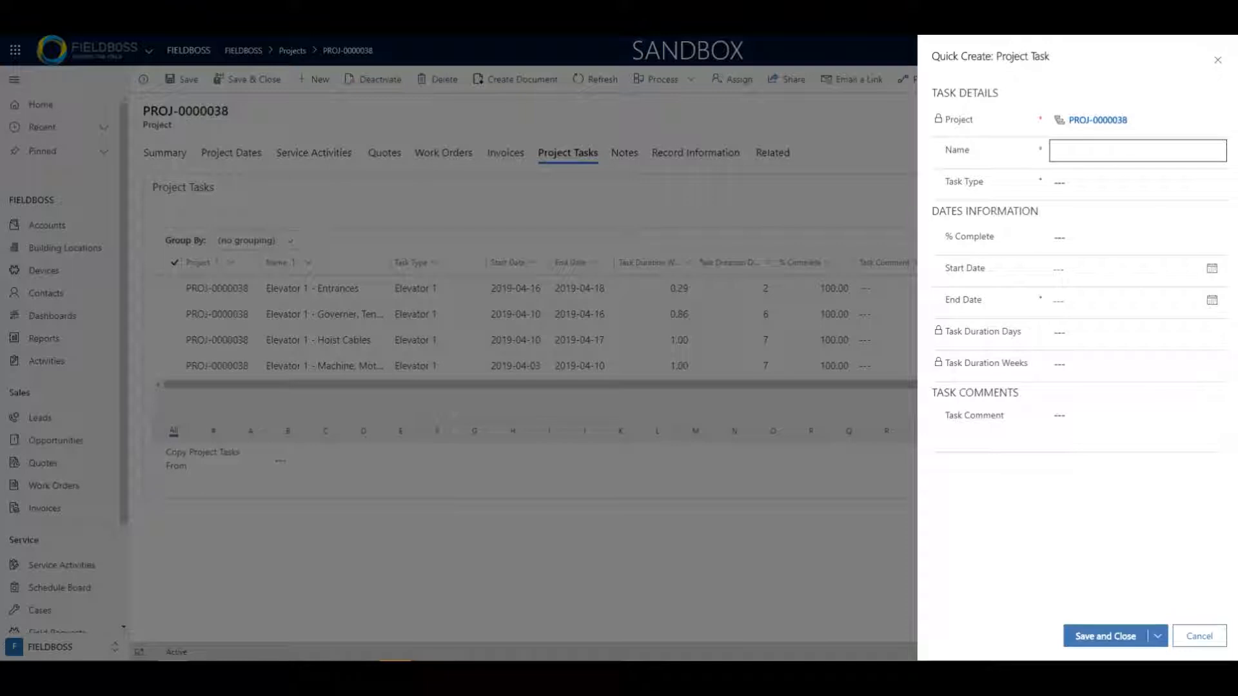
text(Hoist Cables)
key(Tab)
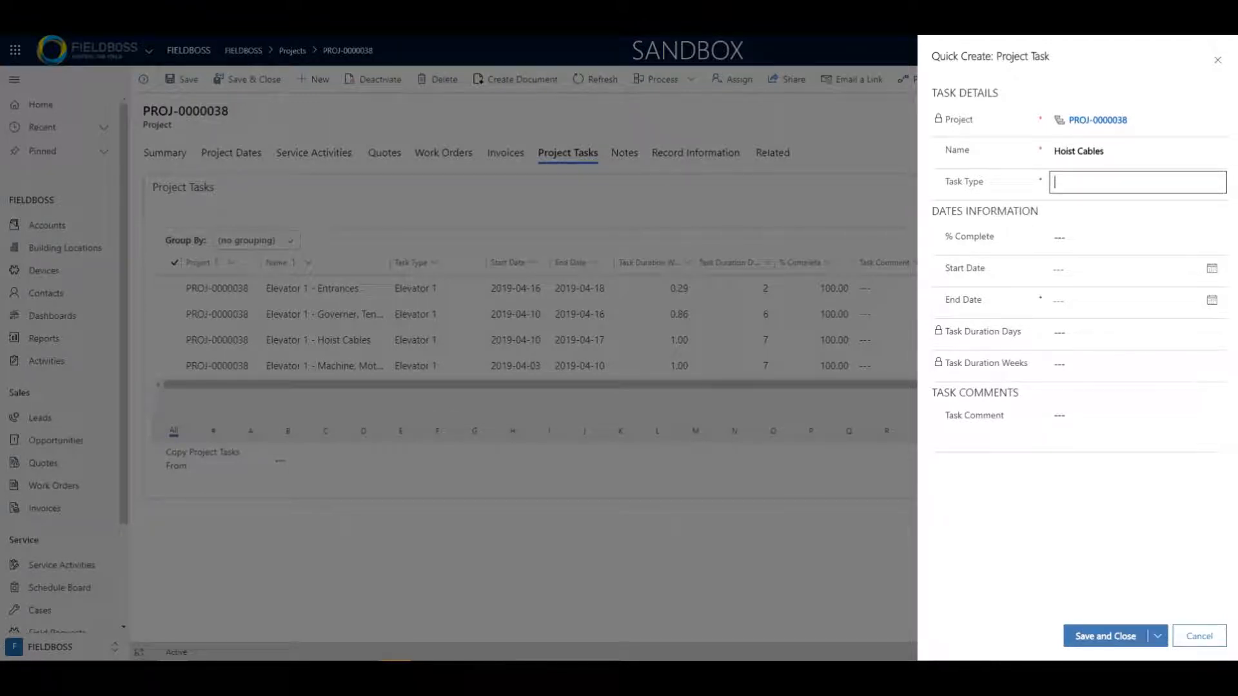
text(Elevator)
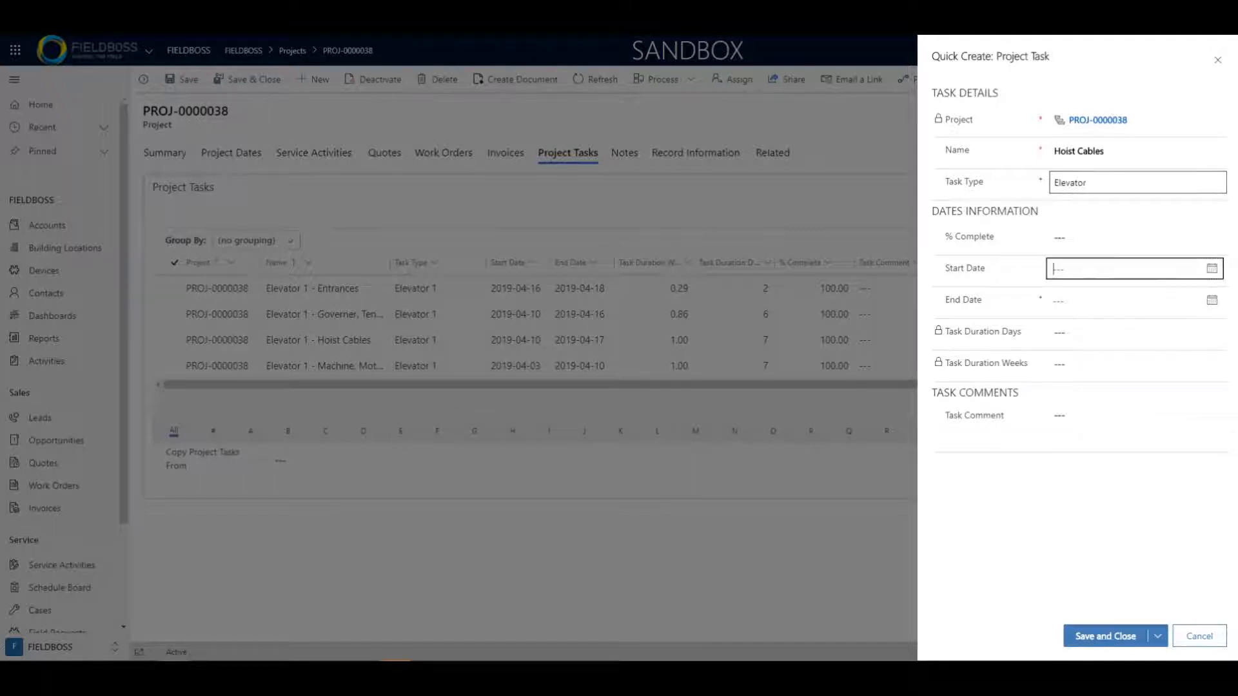
Set the new task's start date to 2020-08-20 and end date to 2020-08-23, and discard the task.
click(1212, 268)
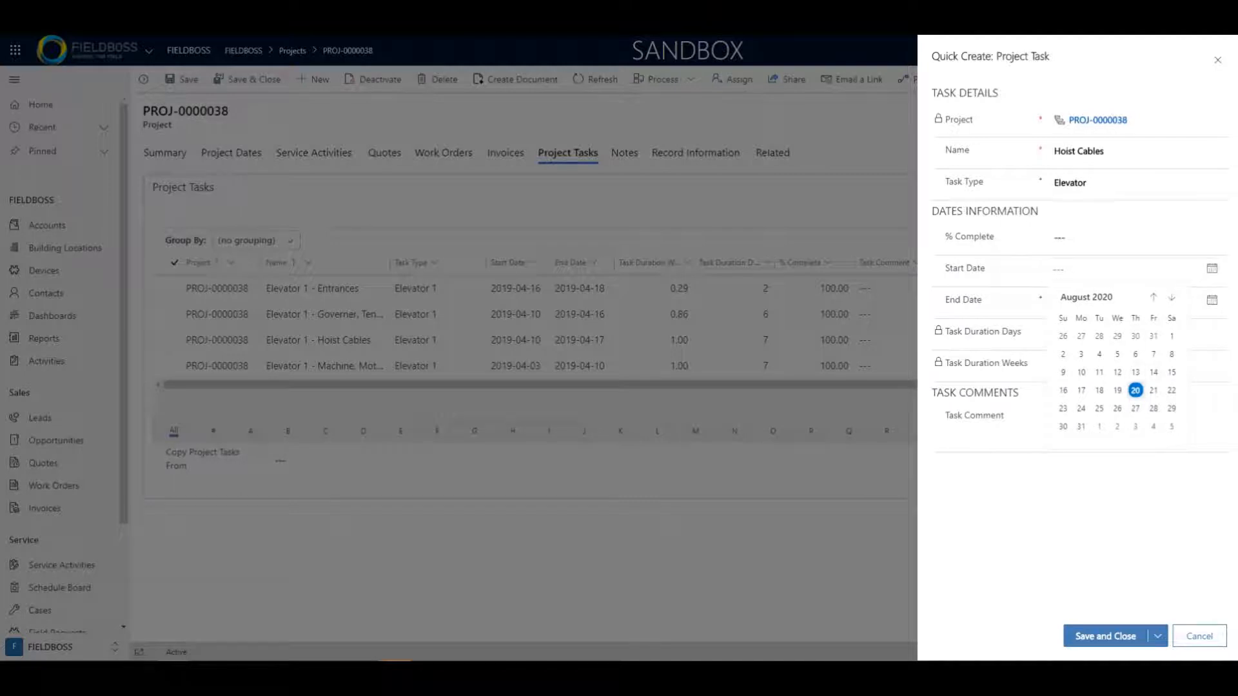
click(1136, 390)
click(1212, 300)
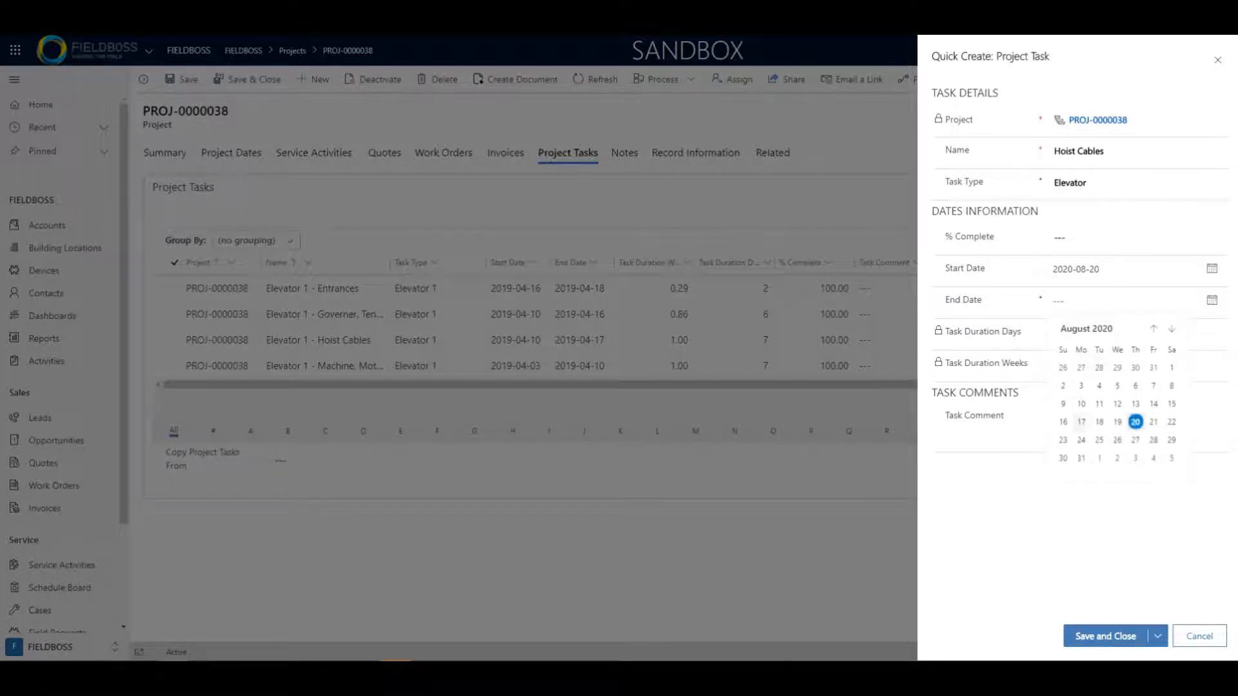
click(1064, 440)
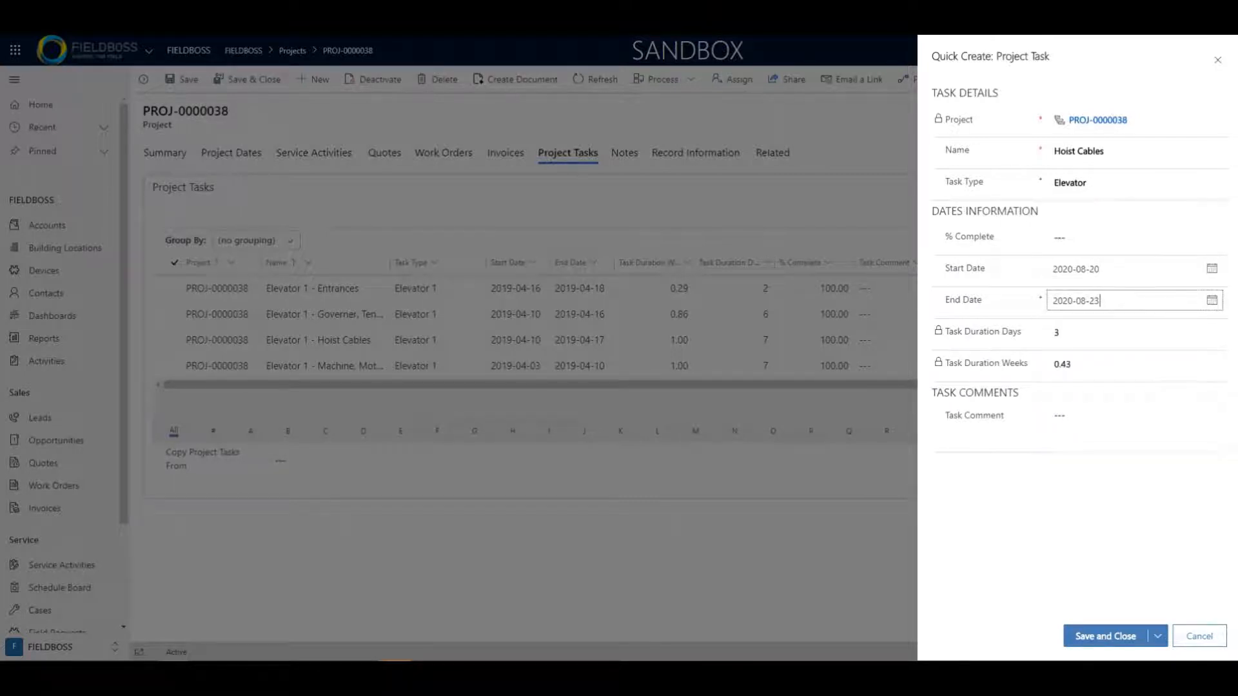
click(1199, 636)
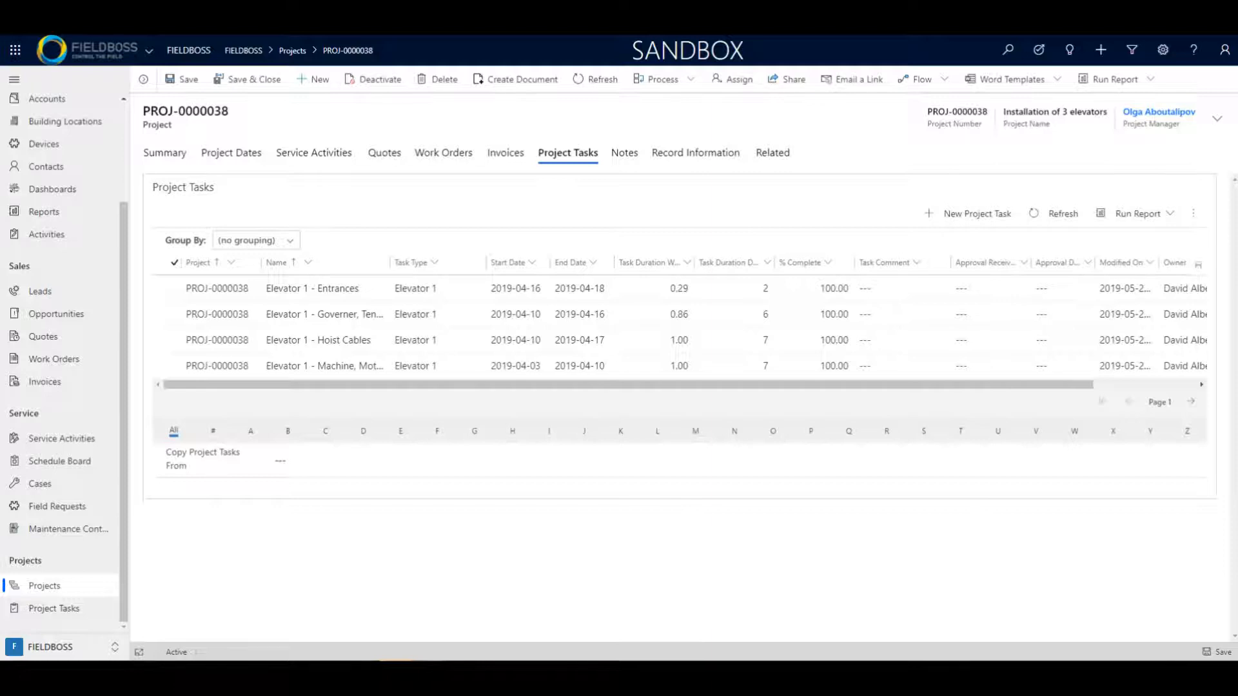
Copy the project tasks from PROJ-0000050 into this project and save the record.
click(448, 461)
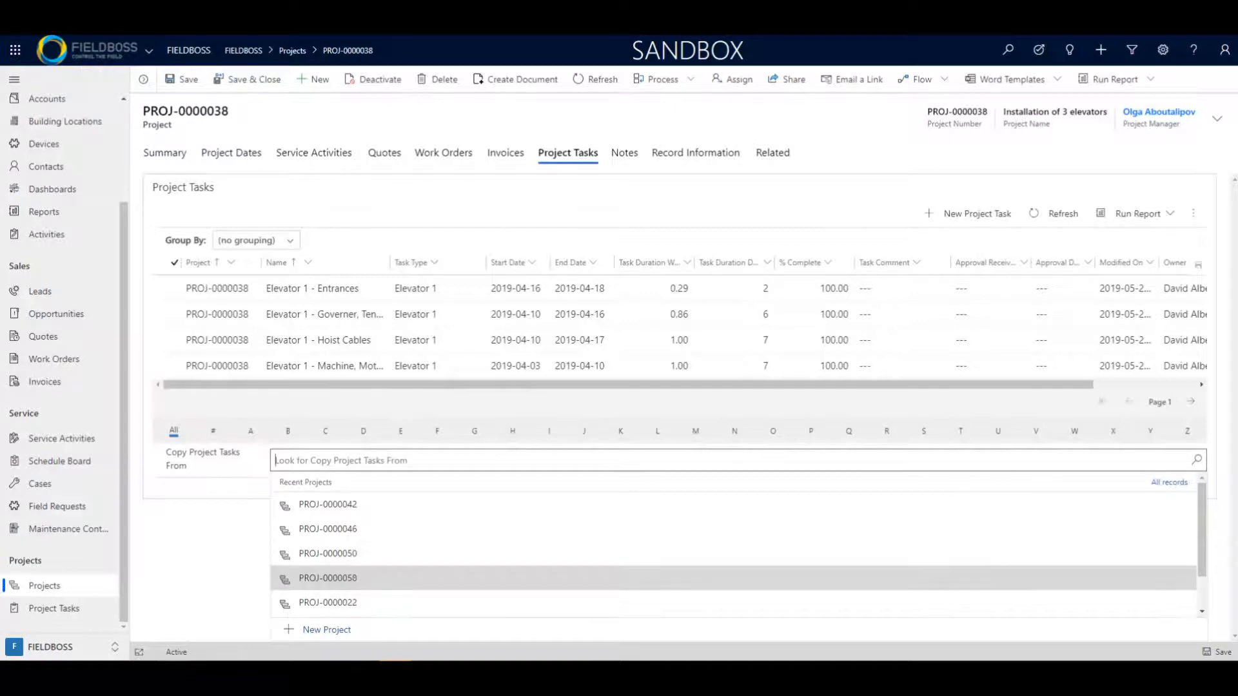
click(529, 578)
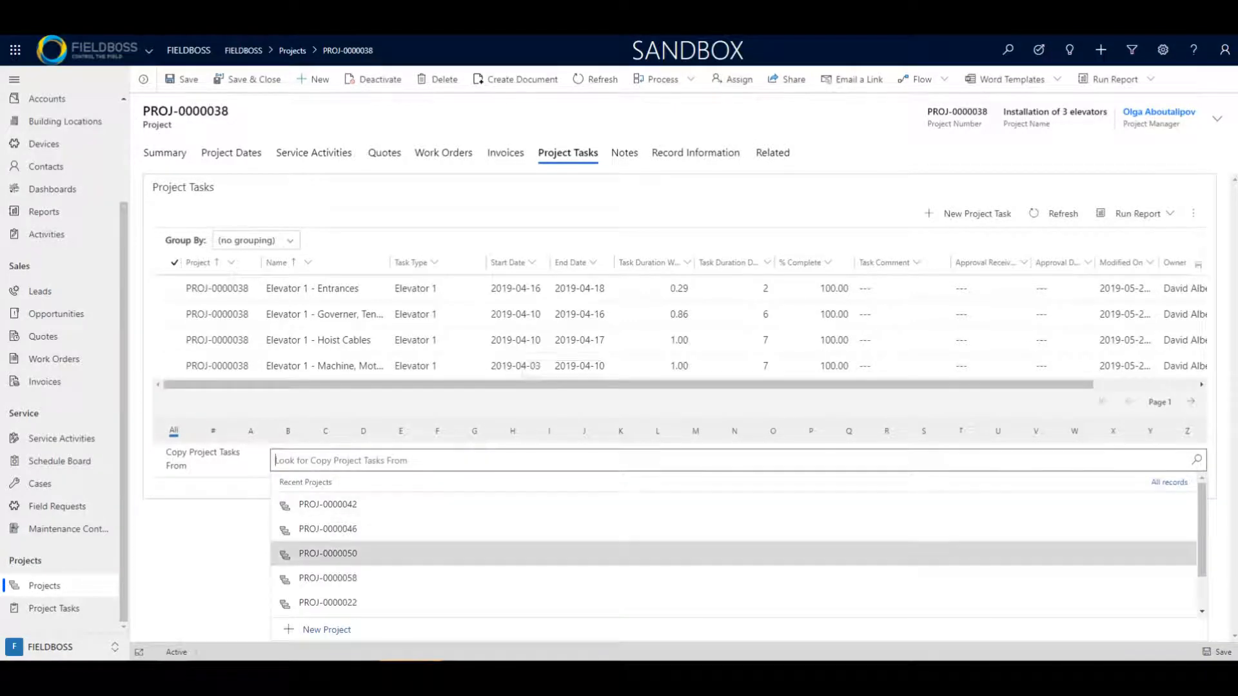
click(327, 554)
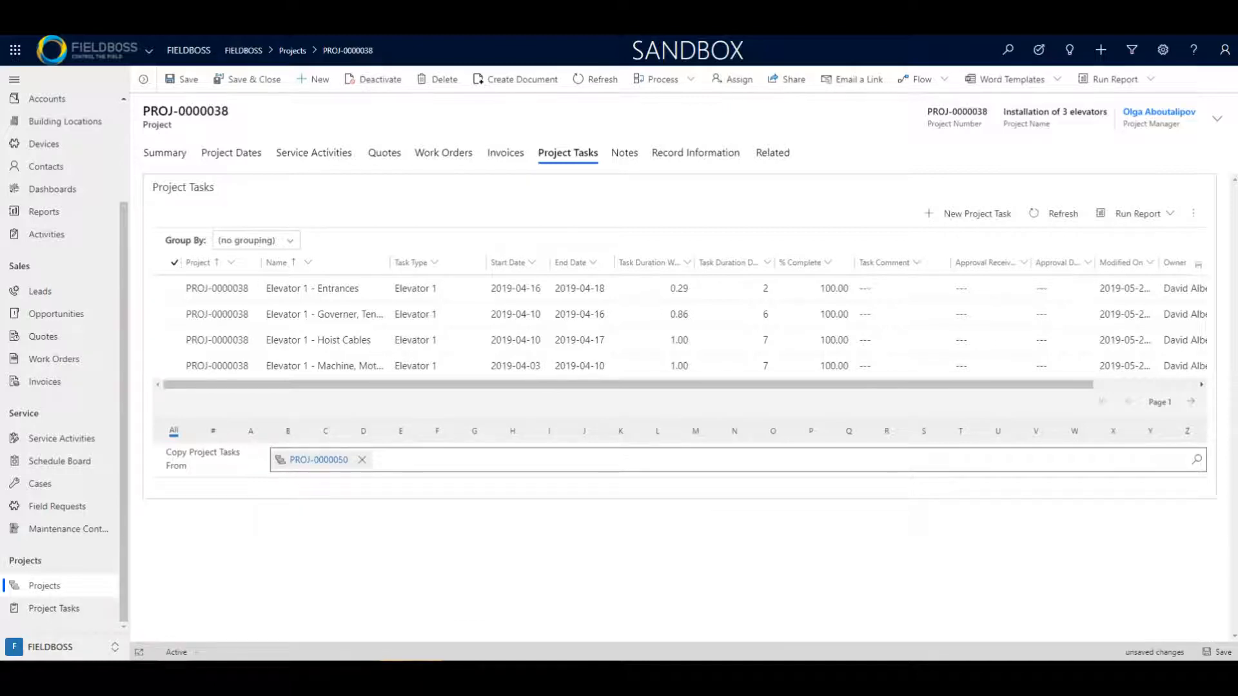
click(181, 79)
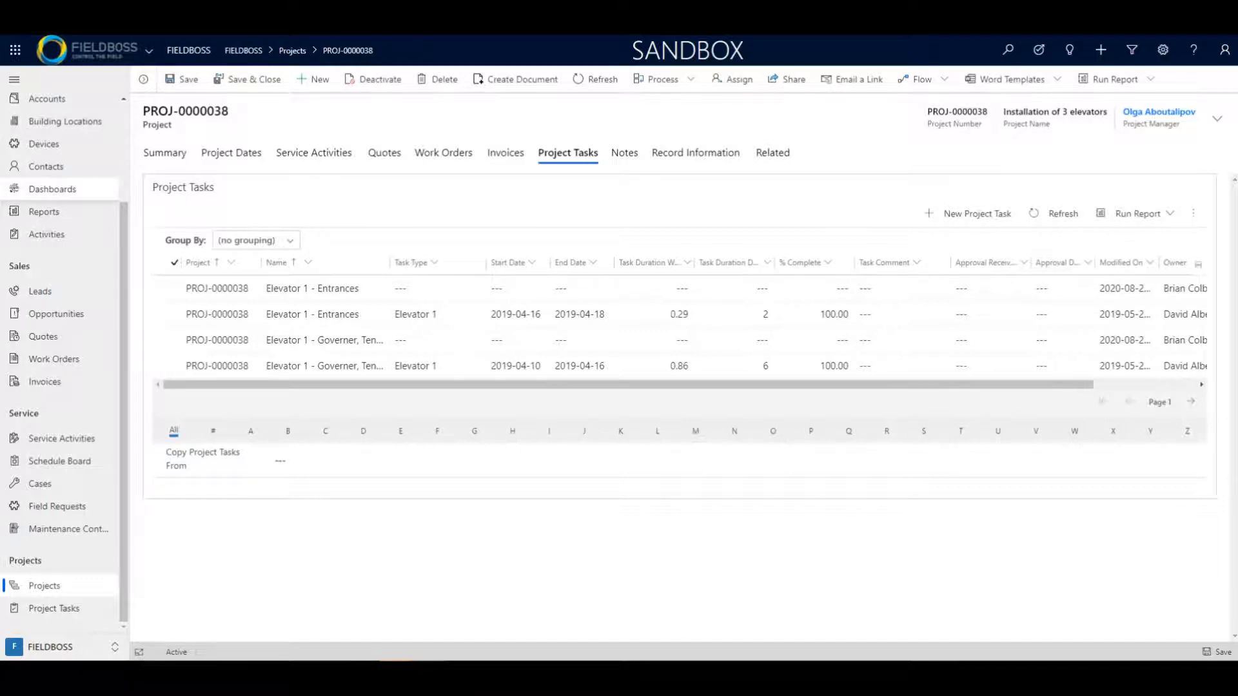
Open the FIELDBOSS Project Task Management dashboard and review the active, past-due and next-two-weeks project tasks.
click(53, 189)
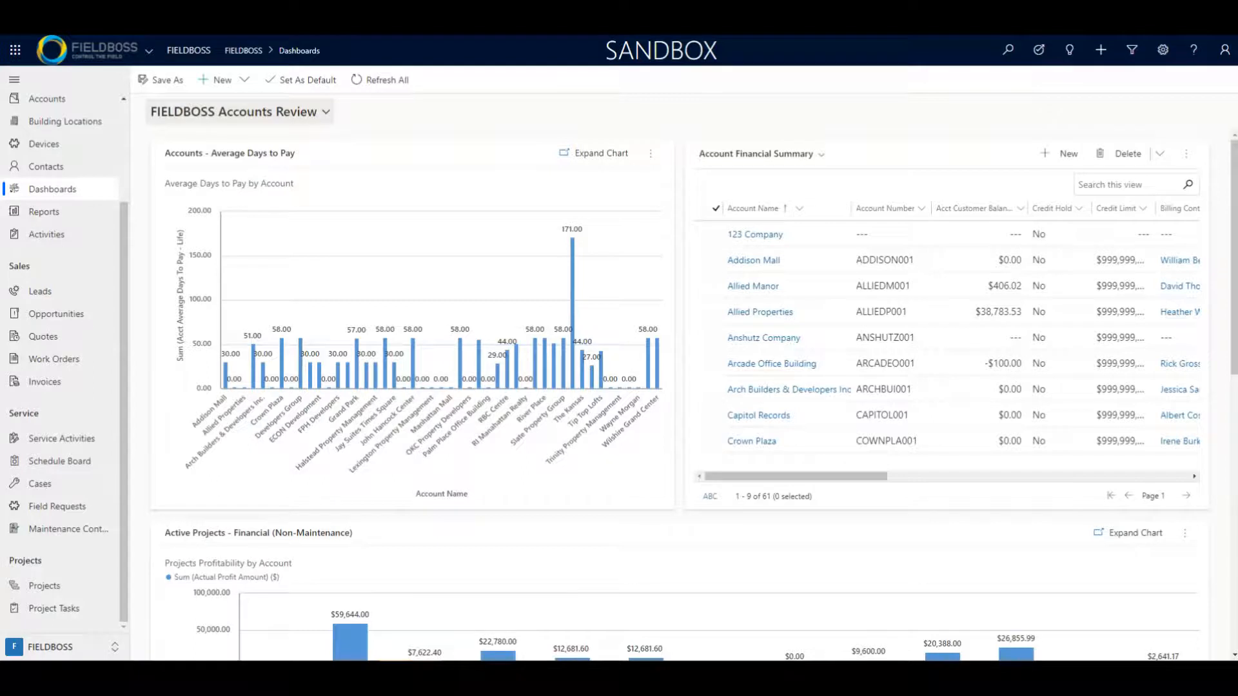
click(238, 112)
scroll(265, 335, down, 3)
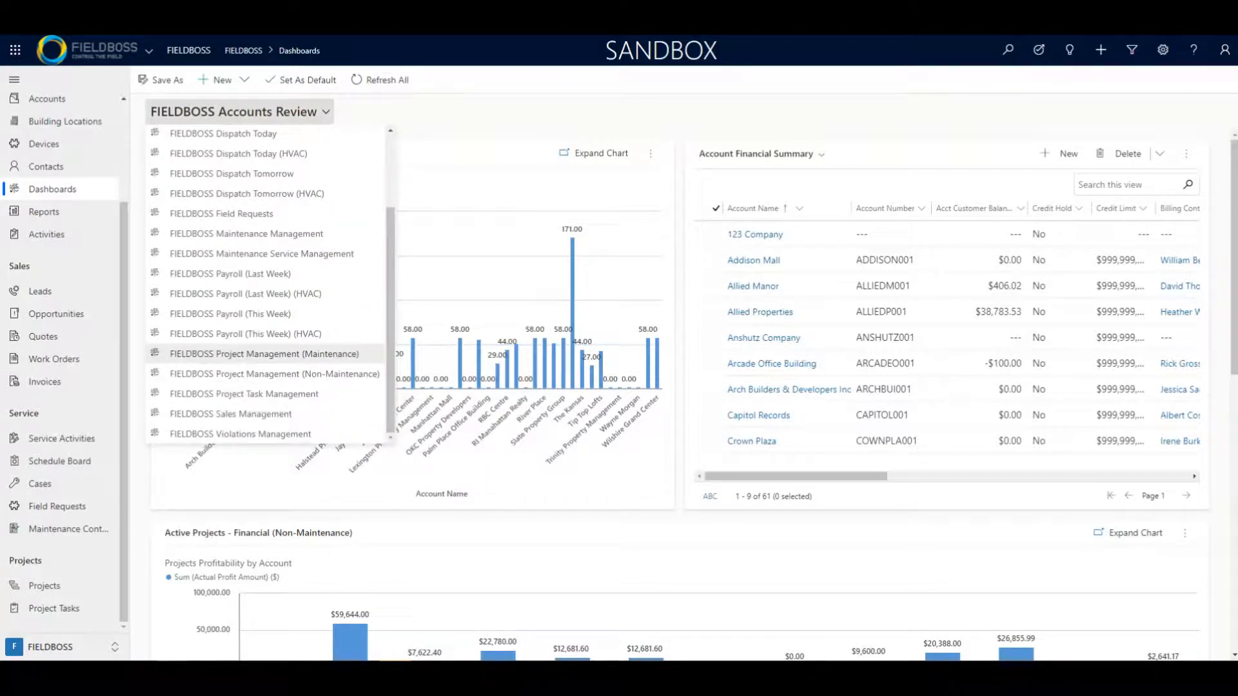
click(244, 394)
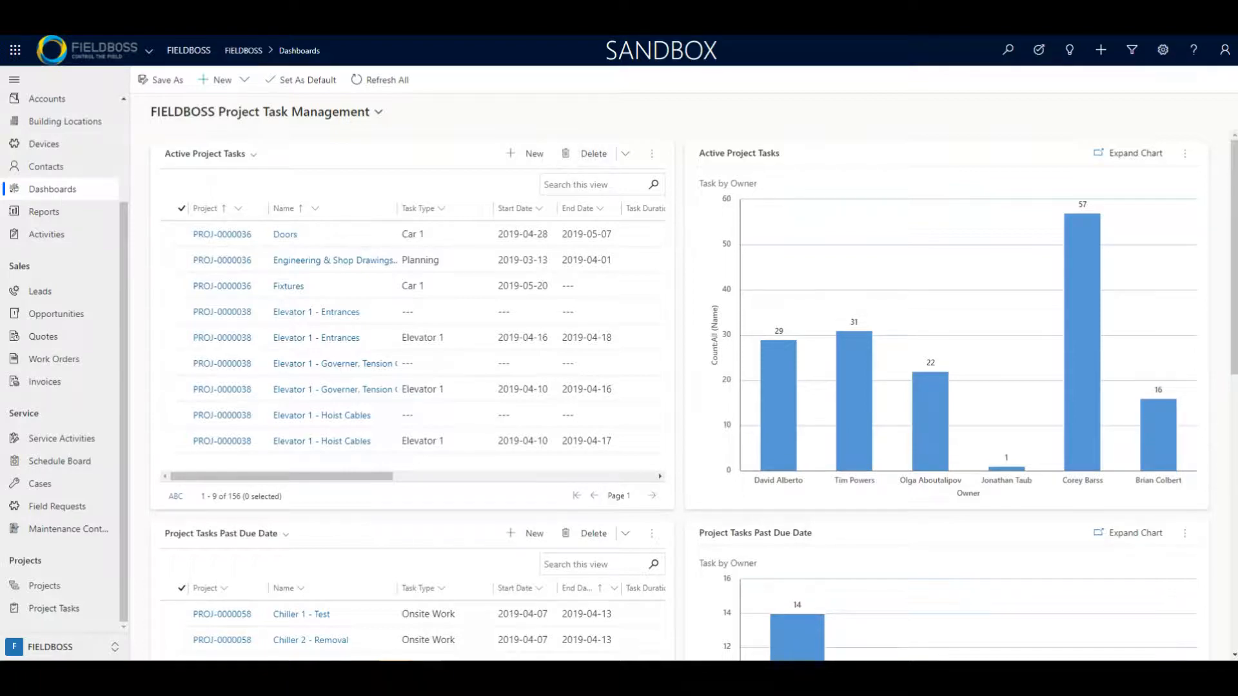
scroll(412, 259, down, 5)
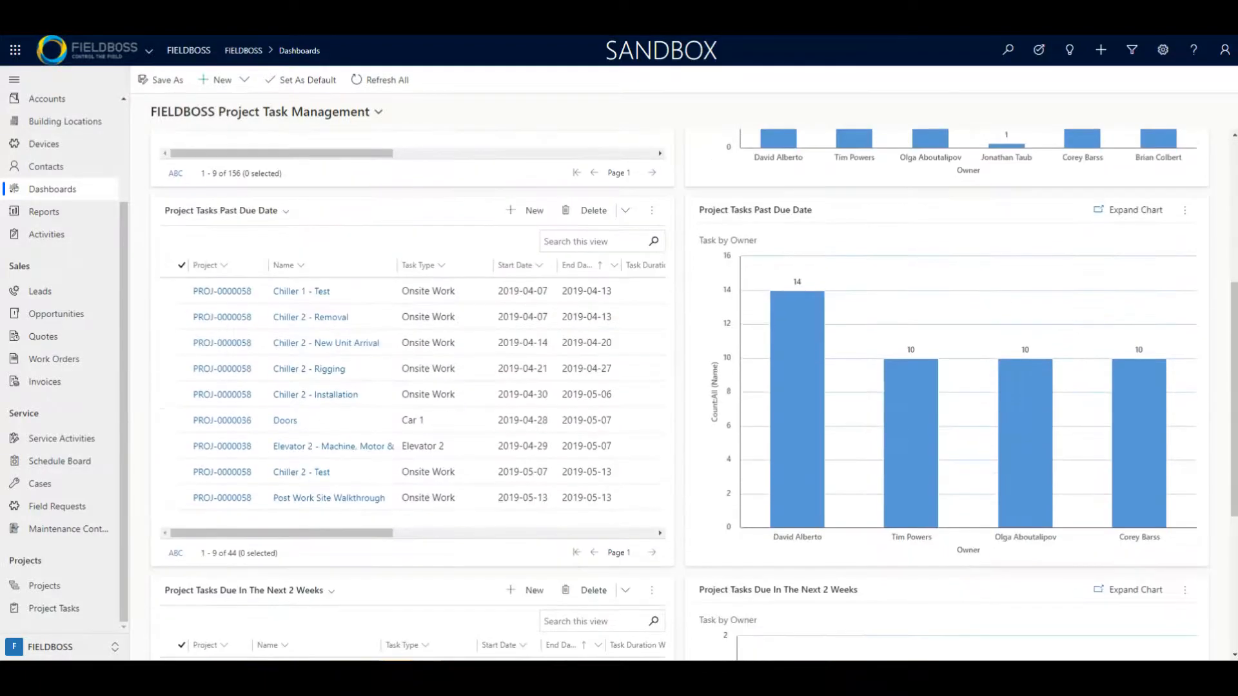
scroll(412, 368, down, 5)
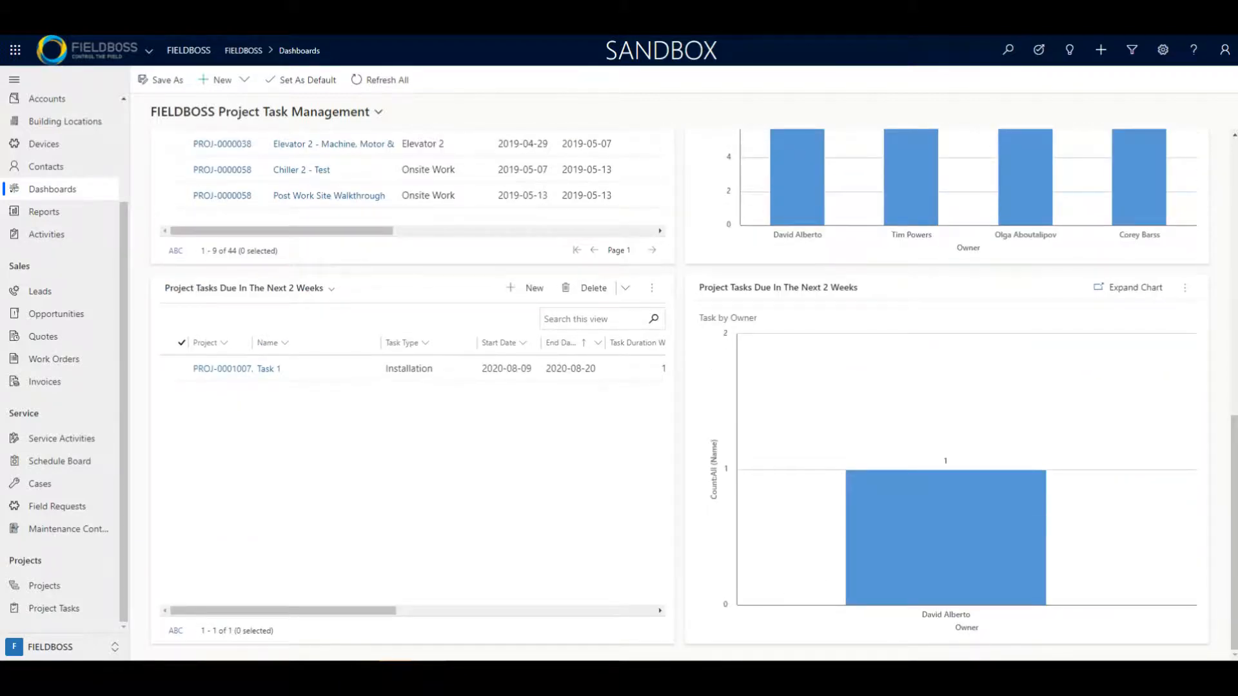
scroll(778, 387, up, 10)
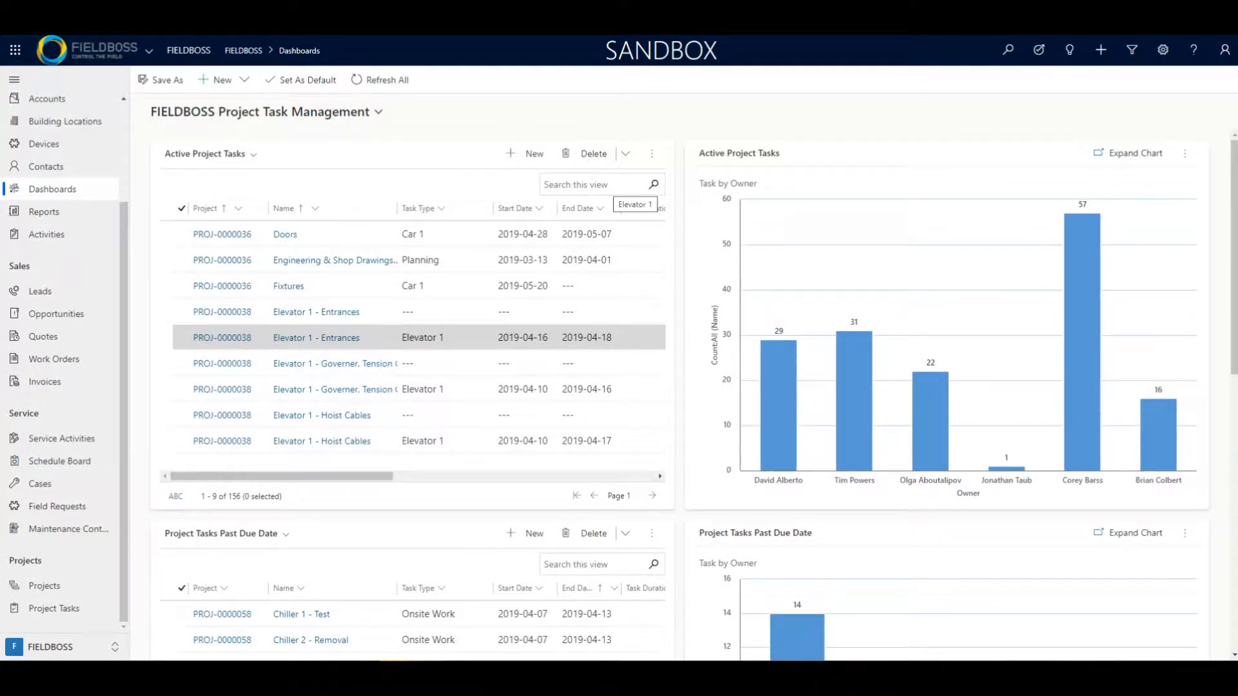
Switch to the FIELDBOSS Project Management (Non-Maintenance) dashboard and examine the financial list and the top and bottom 10 margin charts.
scroll(419, 342, down, 4)
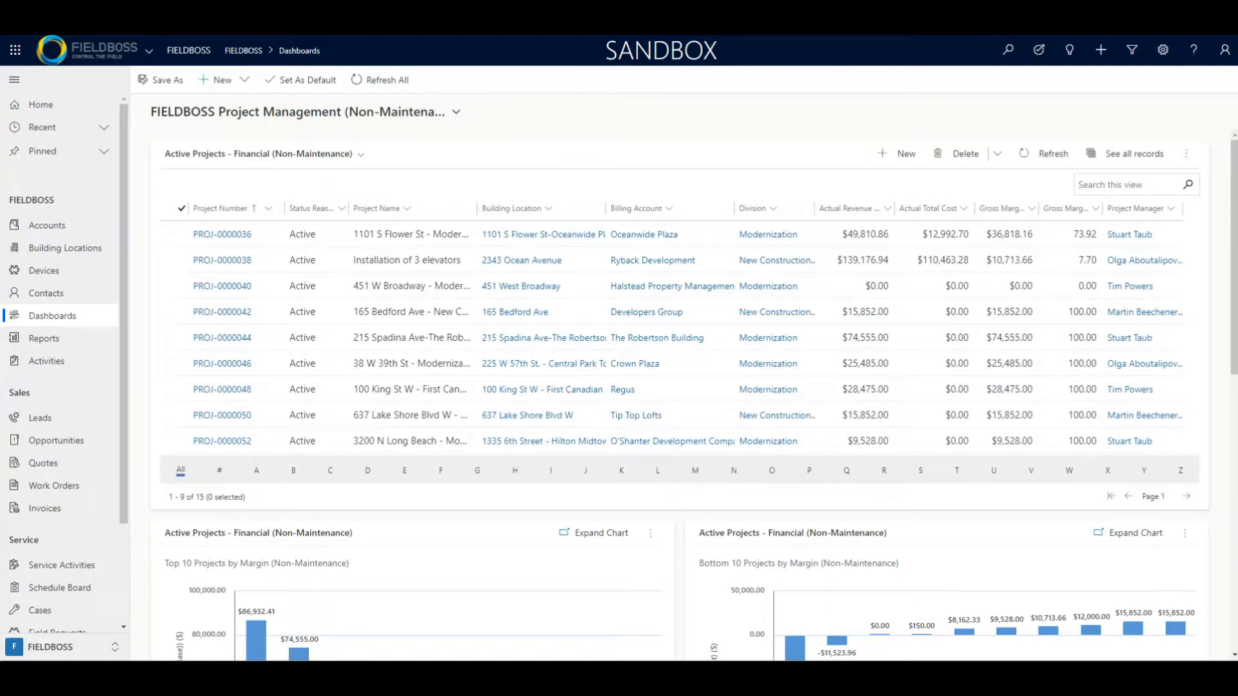
scroll(419, 362, down, 5)
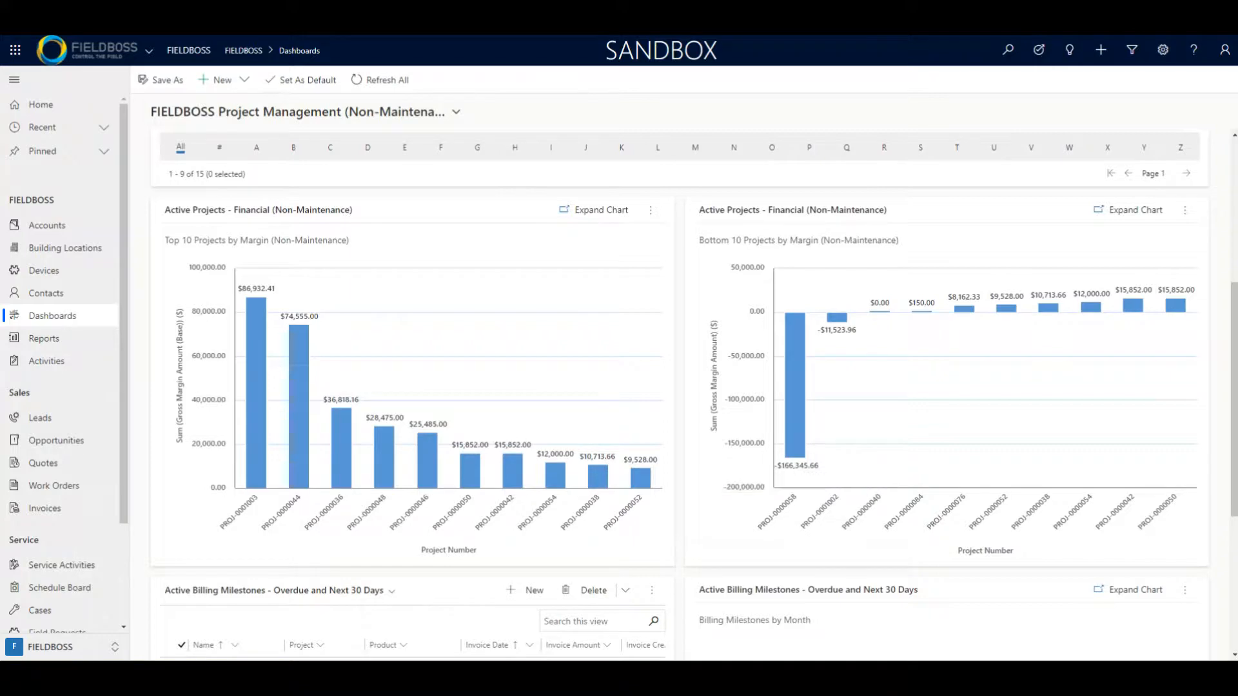
Switch to the FIELDBOSS Project Management (Maintenance) dashboard and examine its contract financials, margin charts and labor hours variance.
click(164, 113)
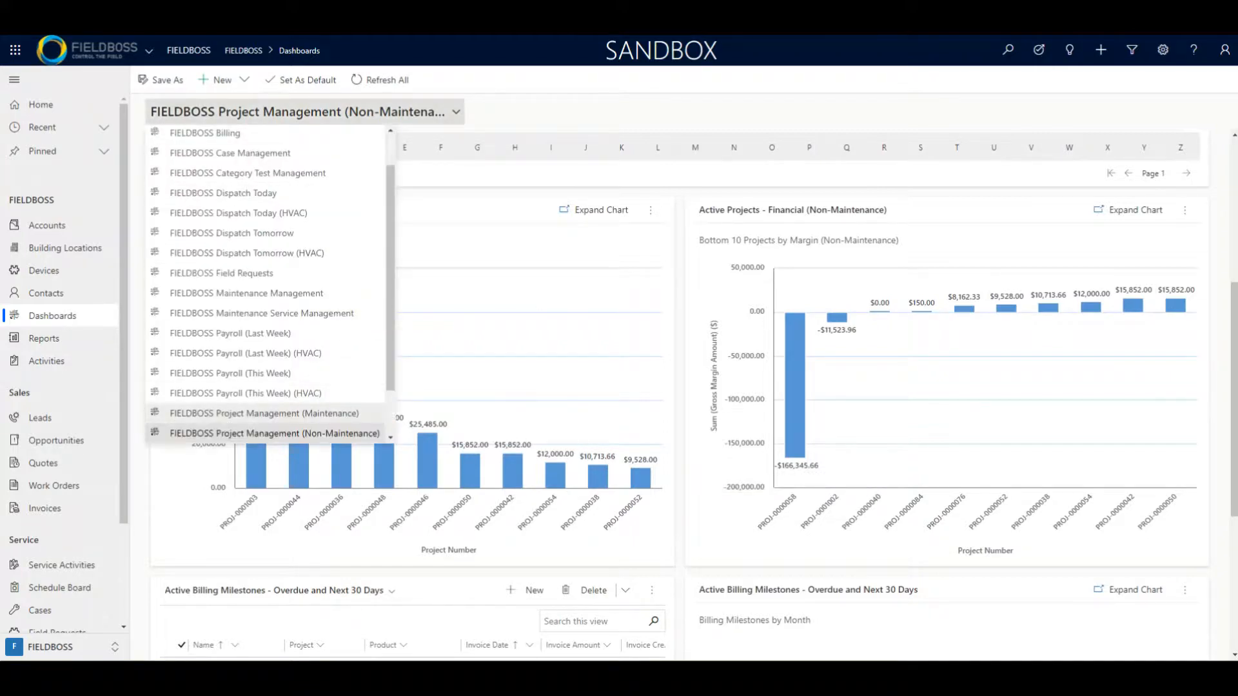
click(264, 413)
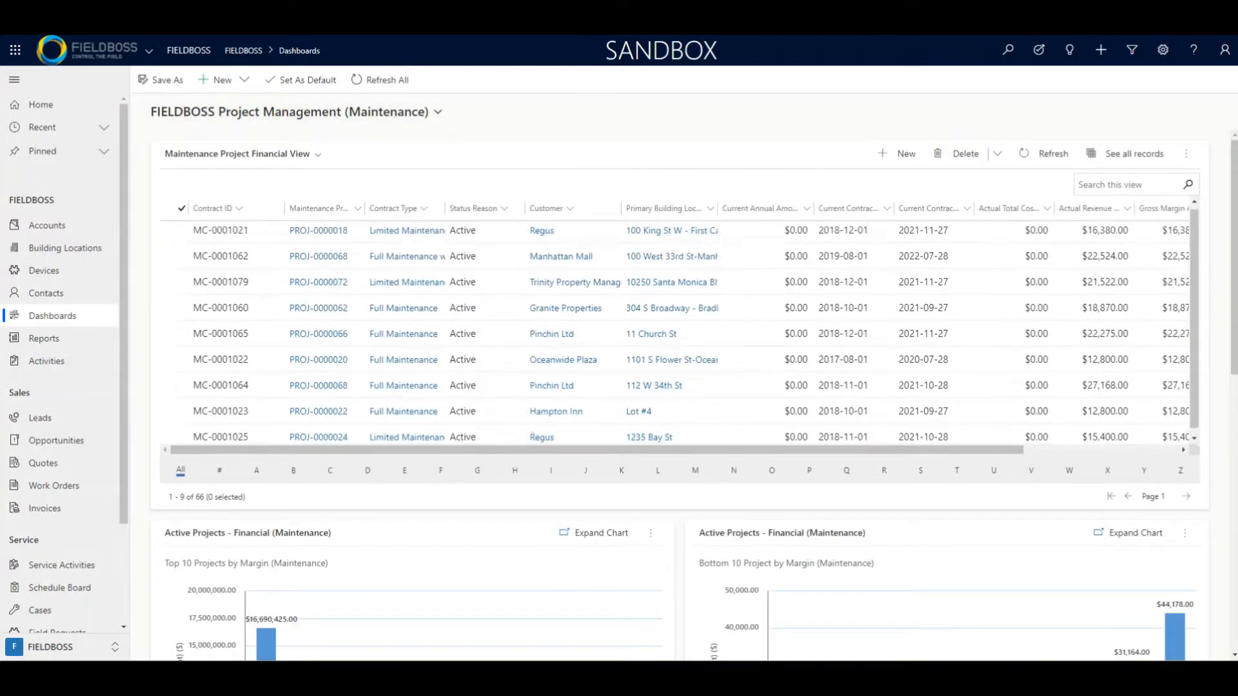
scroll(679, 394, down, 5)
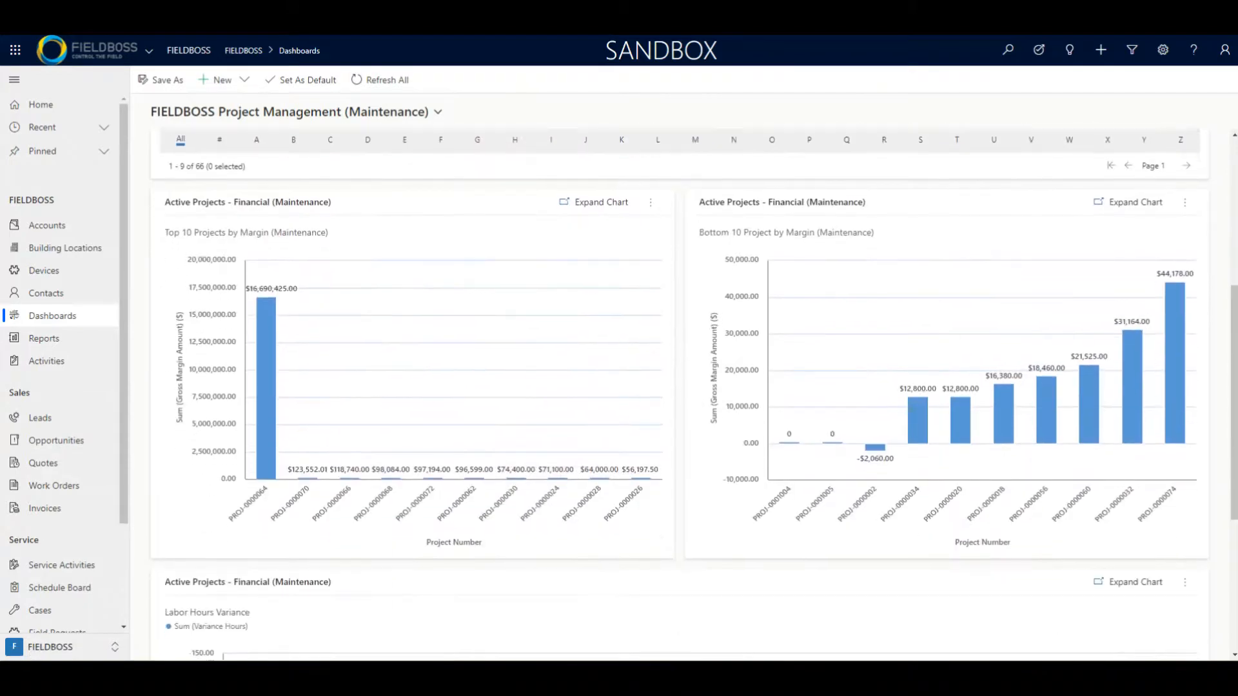
scroll(679, 395, down, 4)
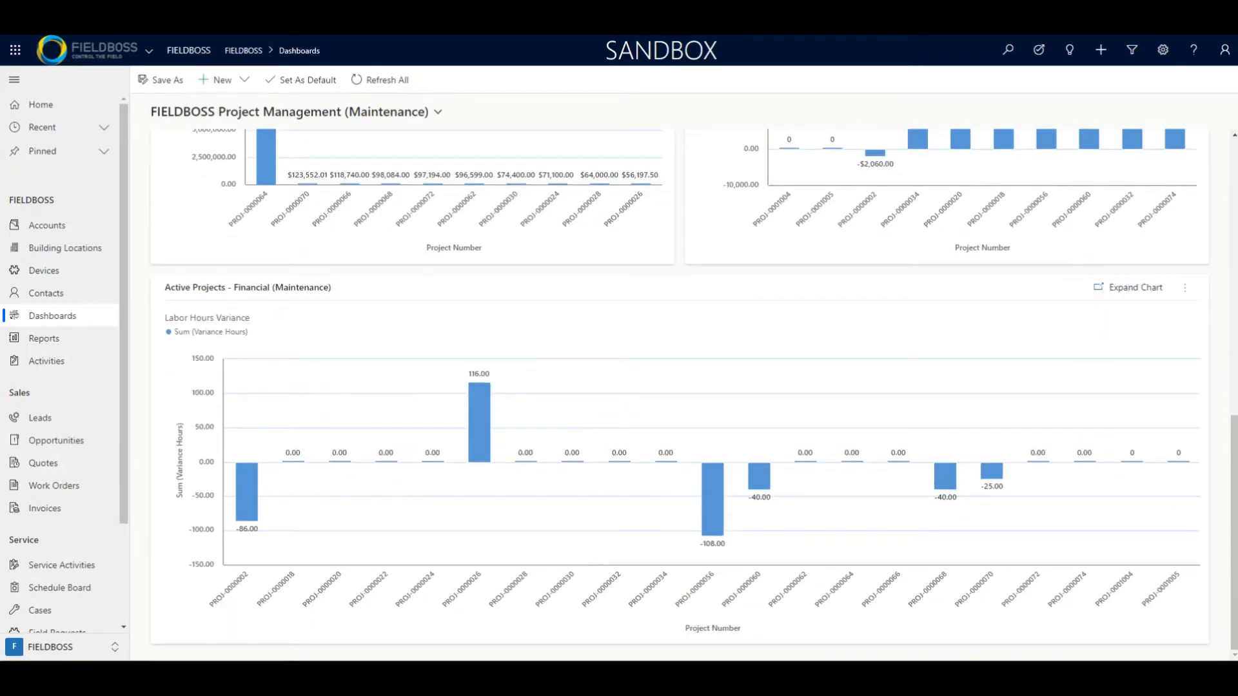
scroll(61, 361, down, 2)
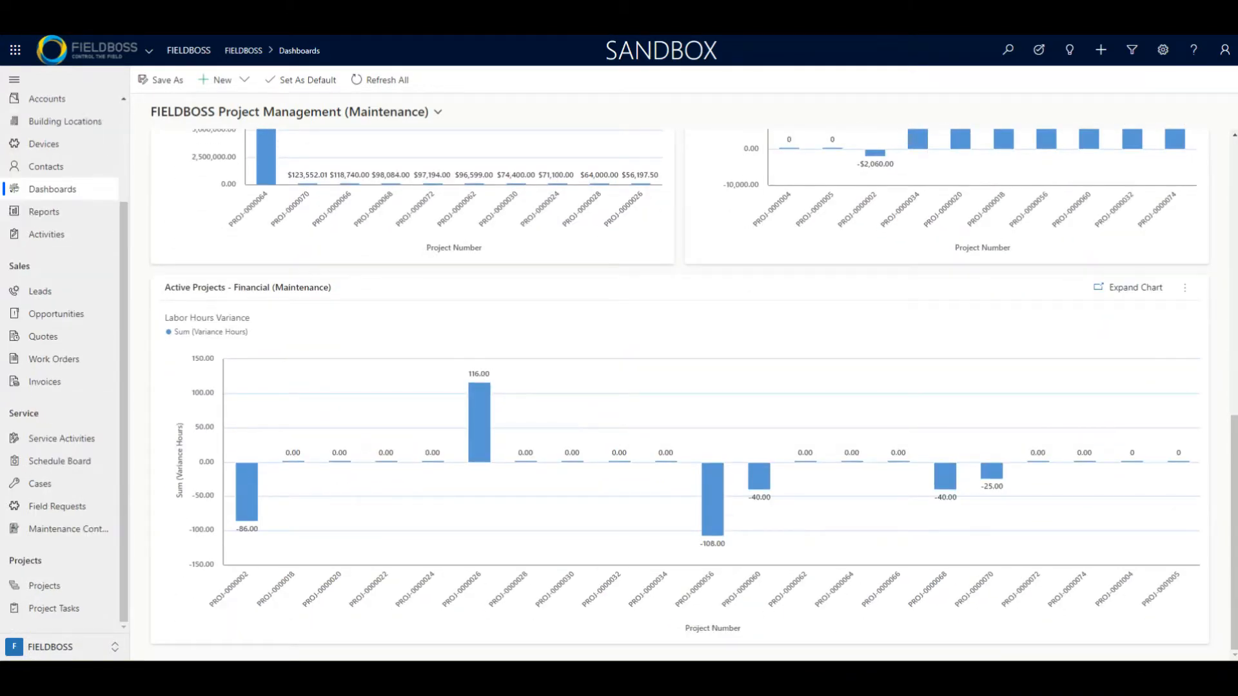